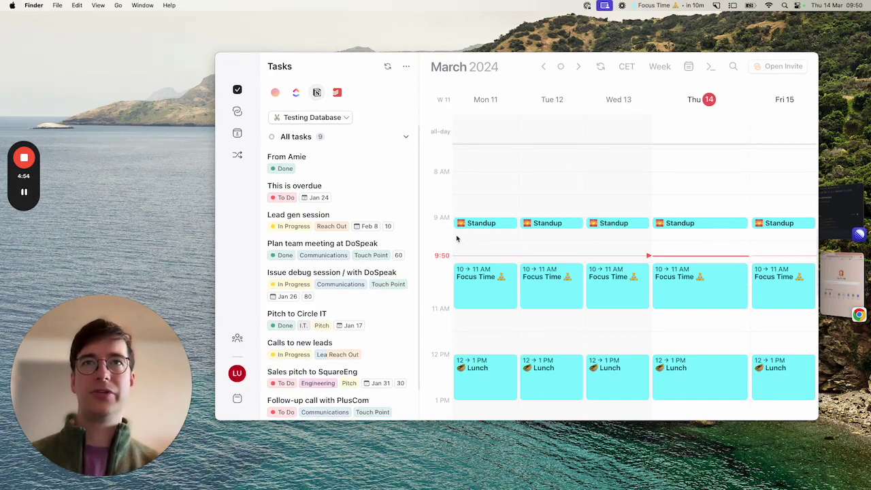
Bring the Morgen window with the Testing Database task list and March 2024 calendar to the front.
click(407, 68)
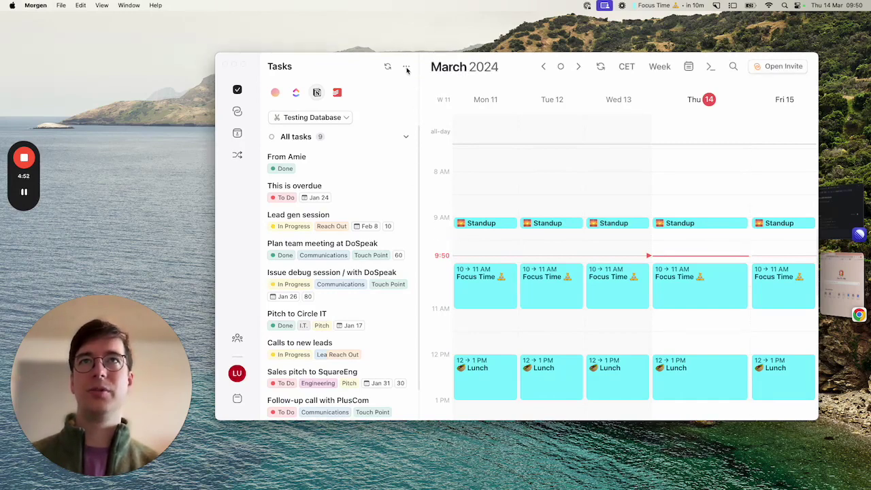
Add a new Linear task integration account in Morgen and sign in with Linear.
click(406, 68)
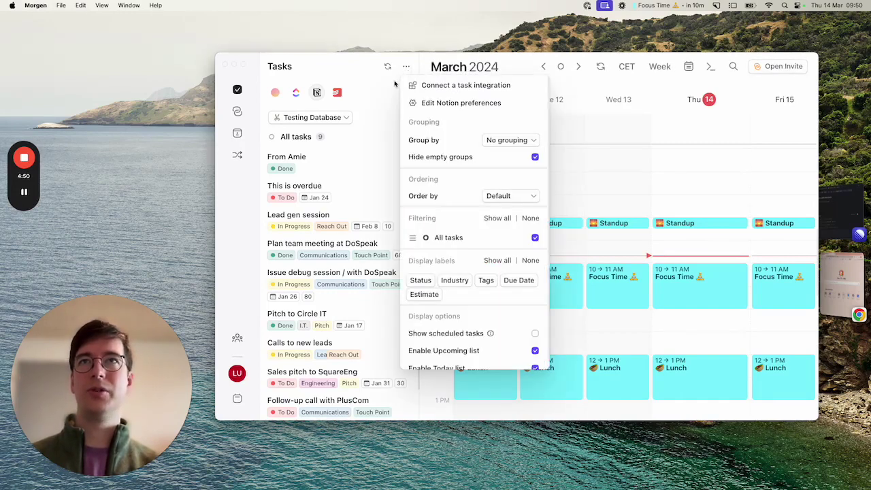
click(442, 87)
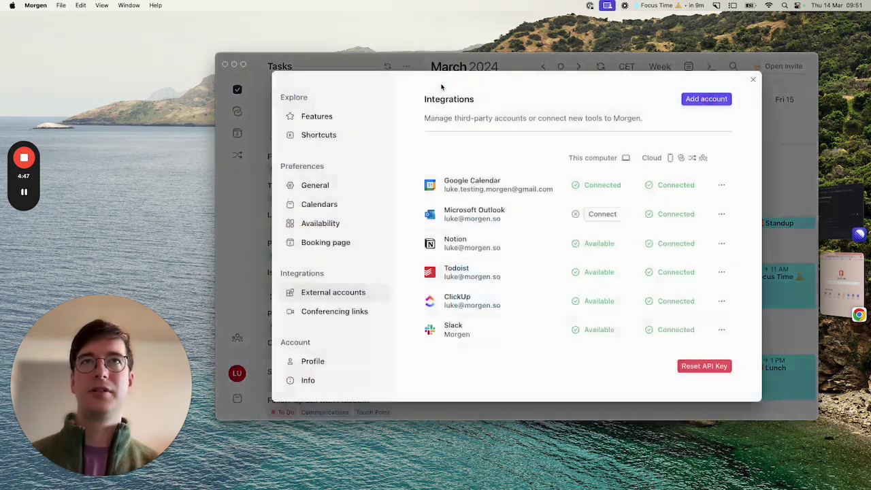
click(715, 100)
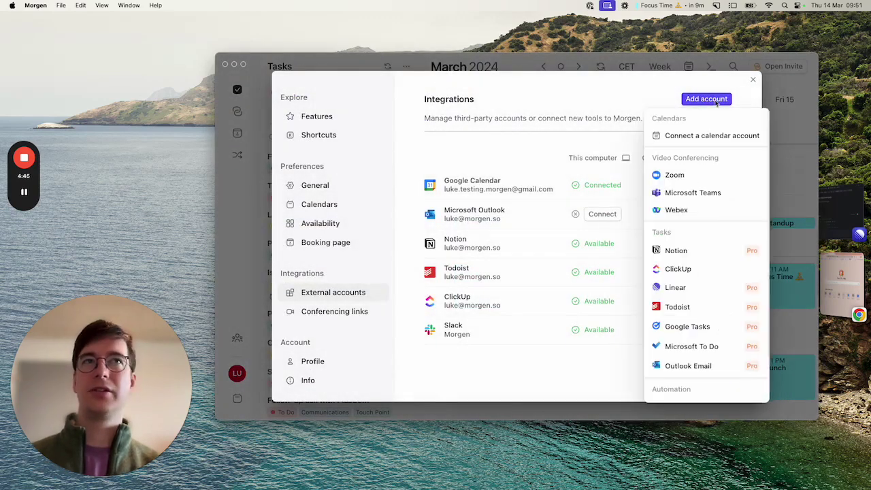
click(692, 287)
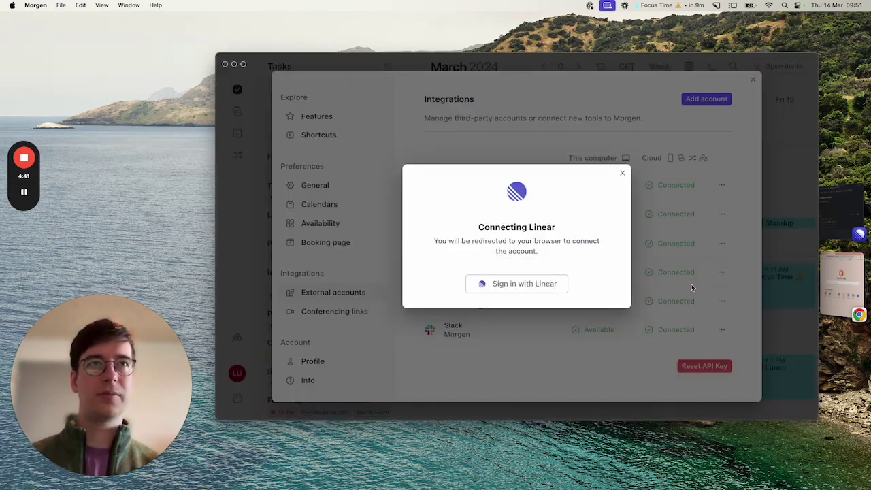
click(512, 286)
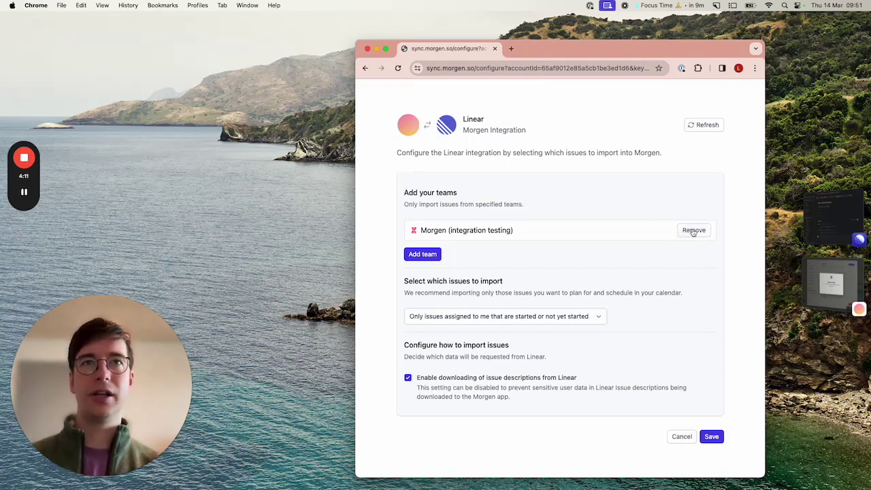
click(693, 231)
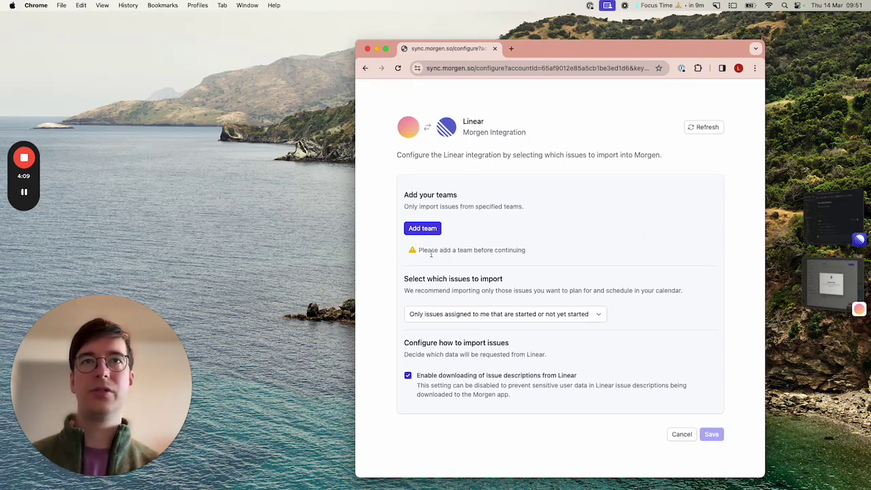
click(416, 228)
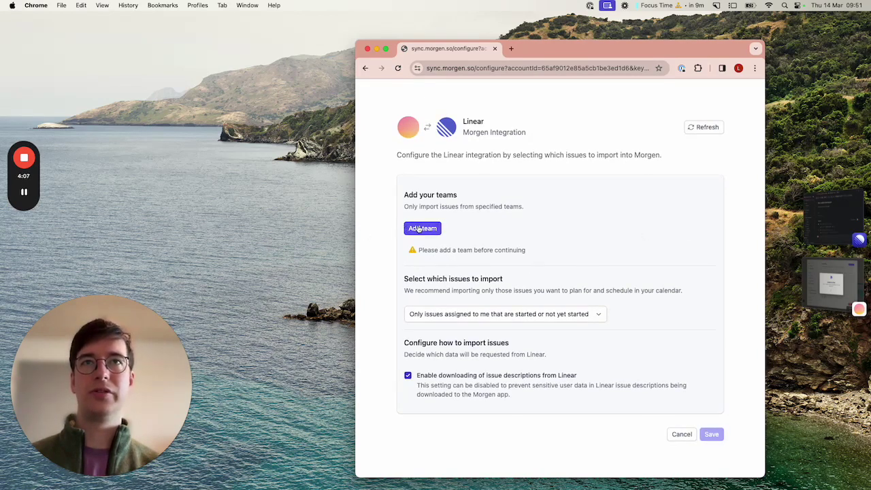
click(420, 229)
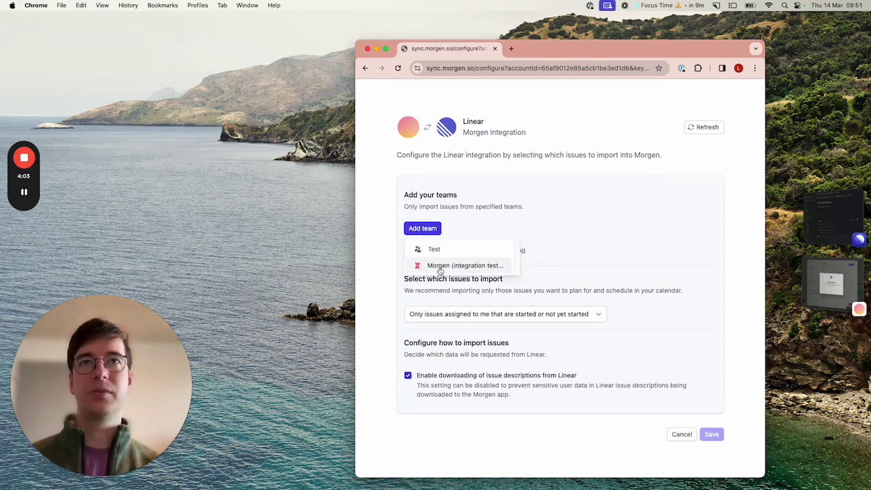
click(440, 265)
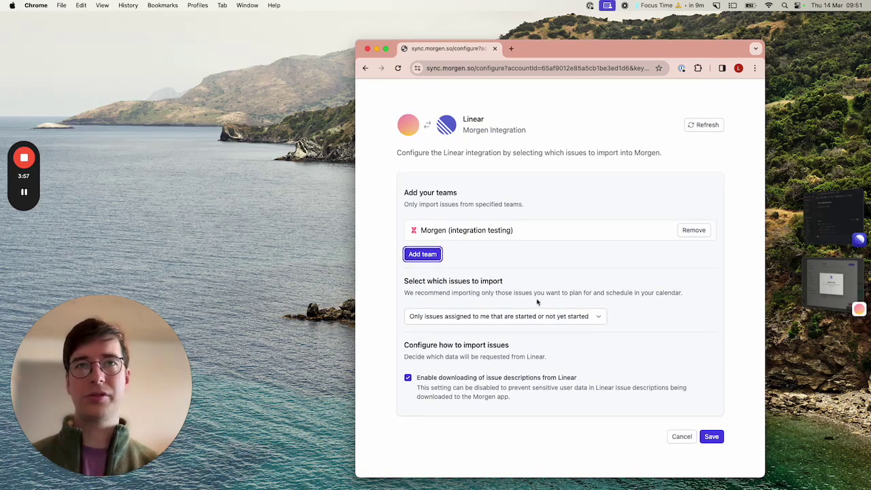
Keep the Linear import filter on only started or not-yet-started issues assigned to me.
click(524, 316)
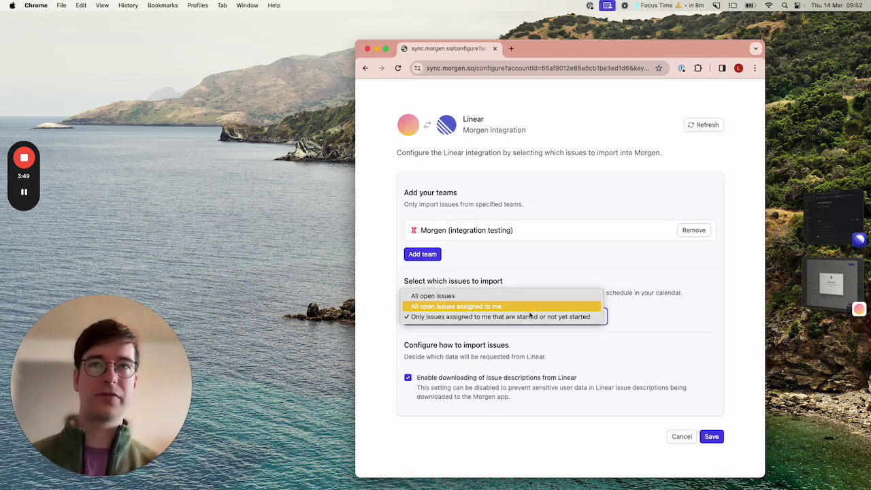
click(529, 318)
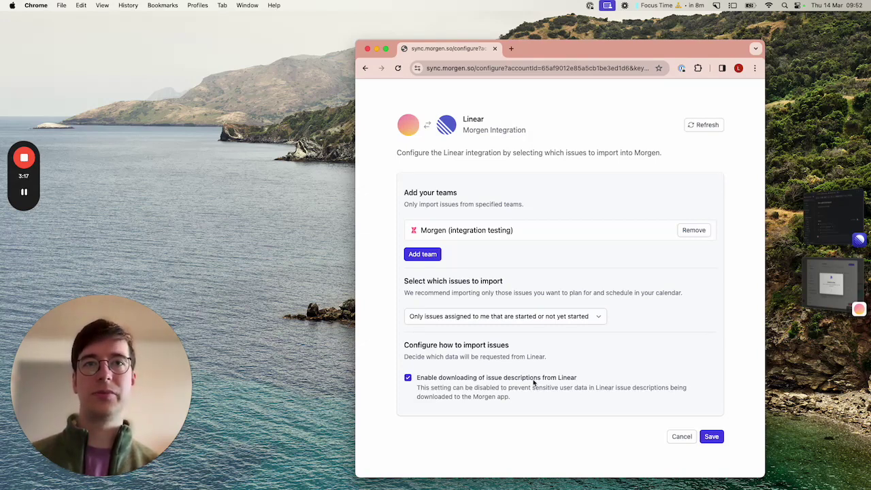
Save the Linear integration and show its issues in the task pane: Overdue 4, In Progress 2, Todo 3.
click(712, 436)
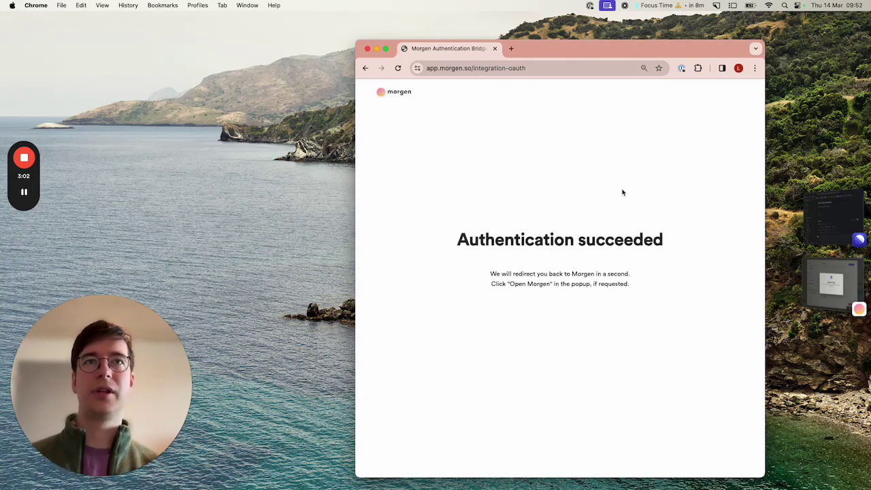
click(639, 152)
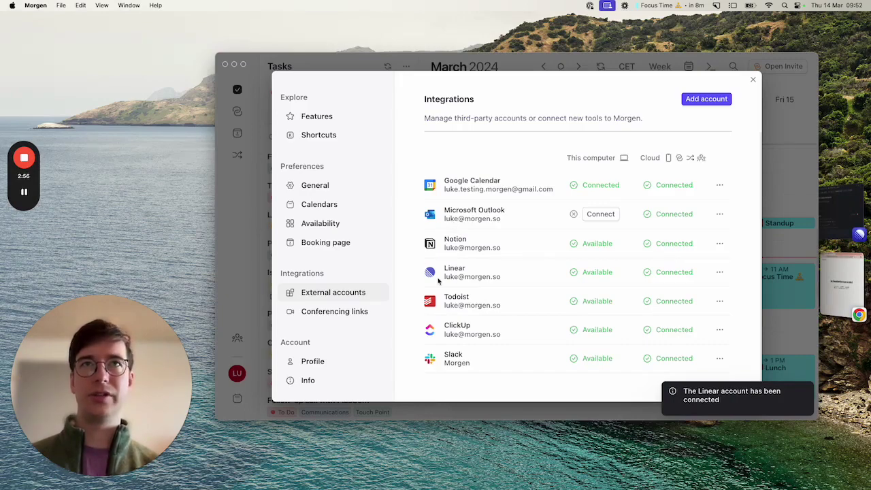
click(784, 228)
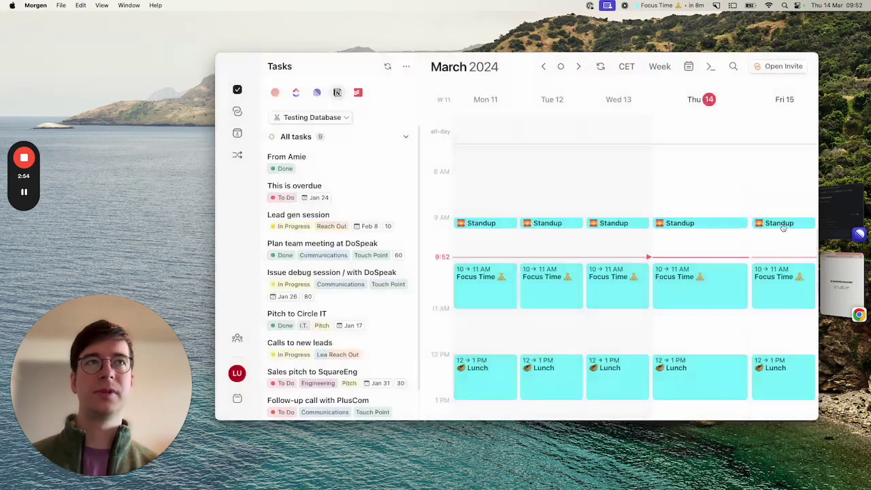
click(316, 94)
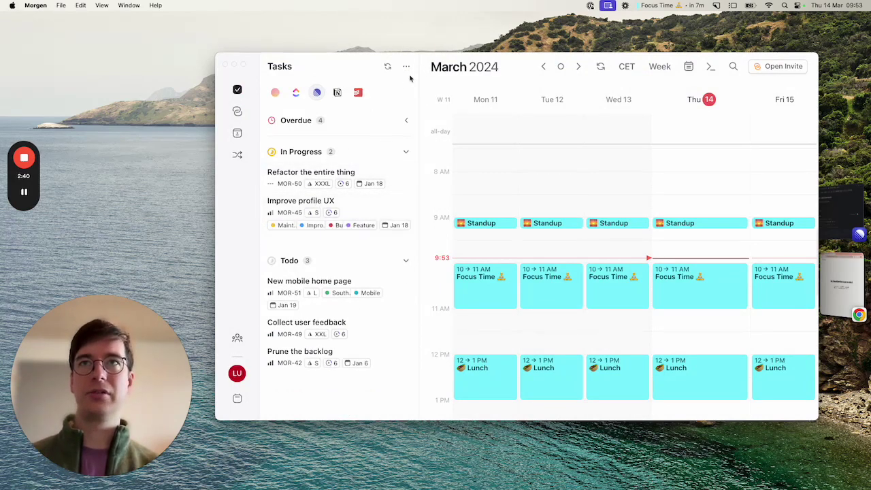
Open the Linear task pane options and review grouping by State, ordering and state filters.
click(407, 67)
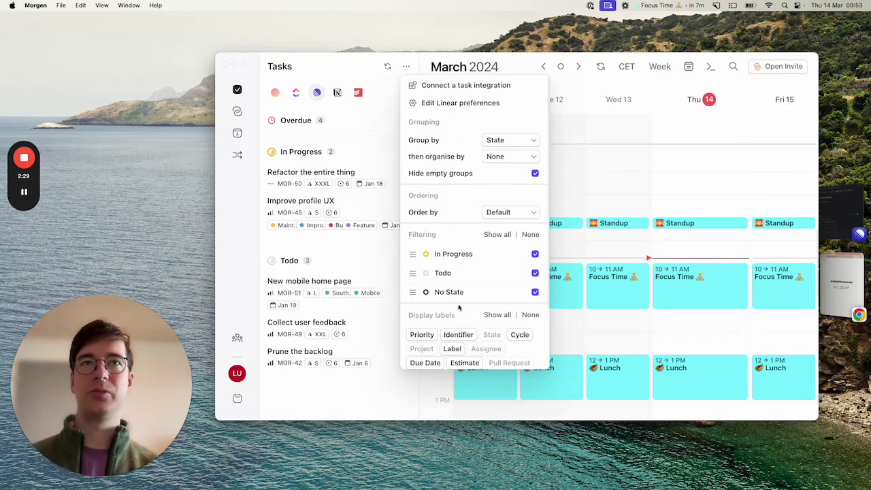
scroll(452, 295, down, 3)
scroll(481, 216, up, 3)
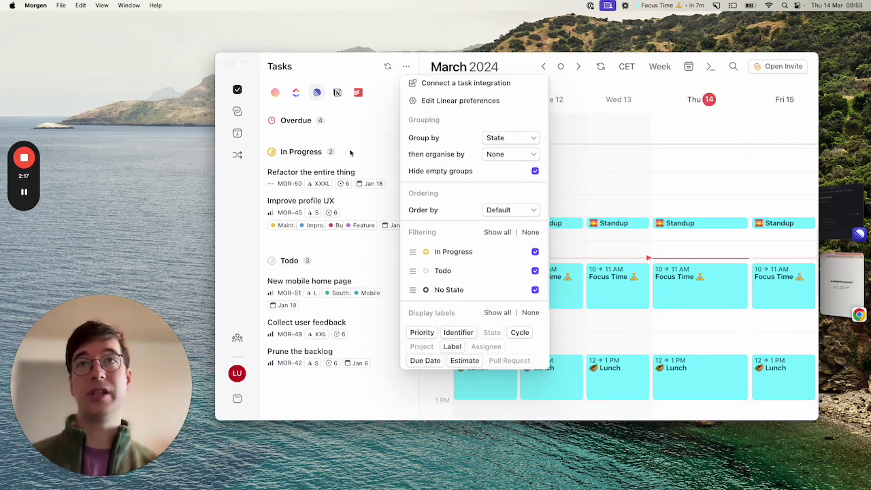
Group the Linear tasks by Cycle and order them by Priority, descending.
click(505, 140)
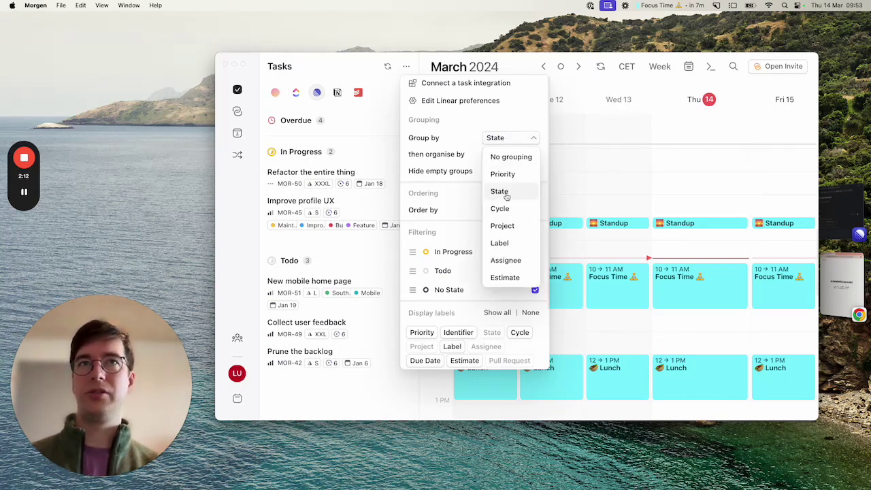
click(514, 204)
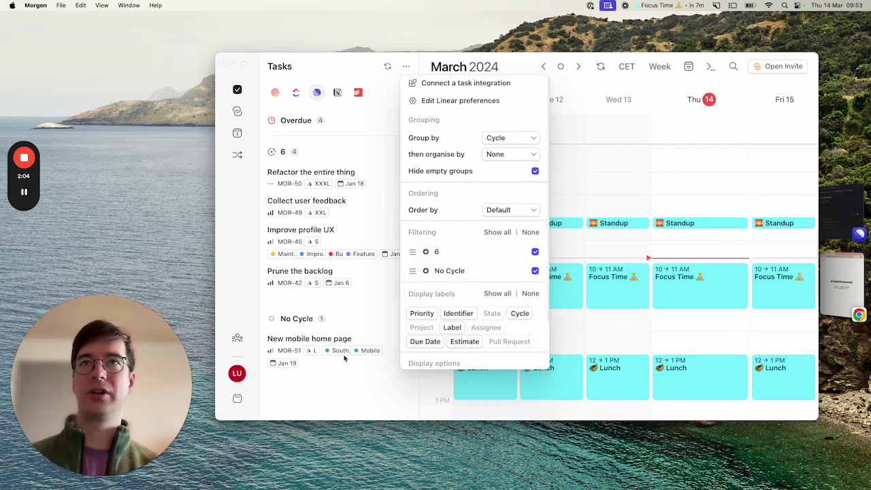
click(494, 211)
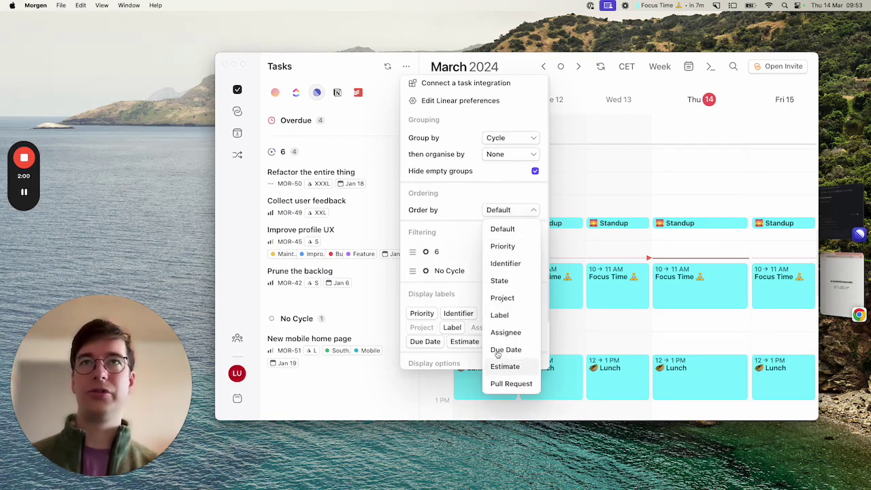
click(502, 247)
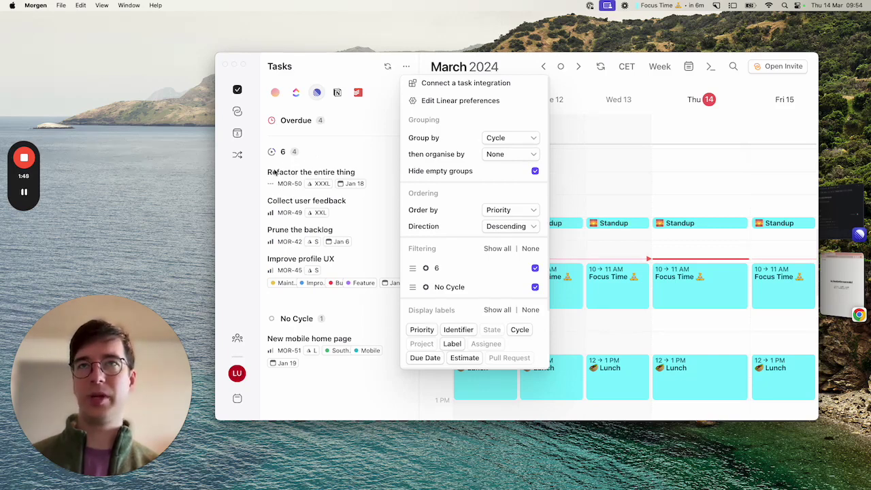
click(504, 232)
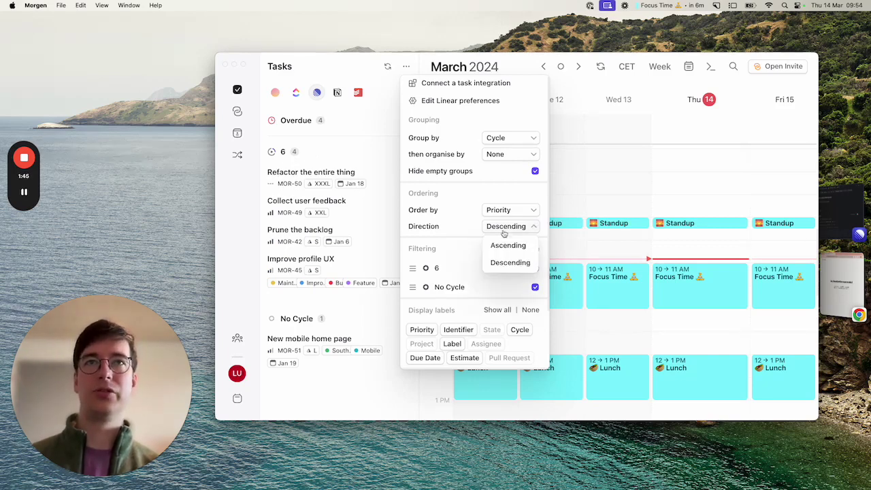
Add the State display label to Linear task rows, keep Identifier shown, and close the options.
scroll(468, 276, down, 3)
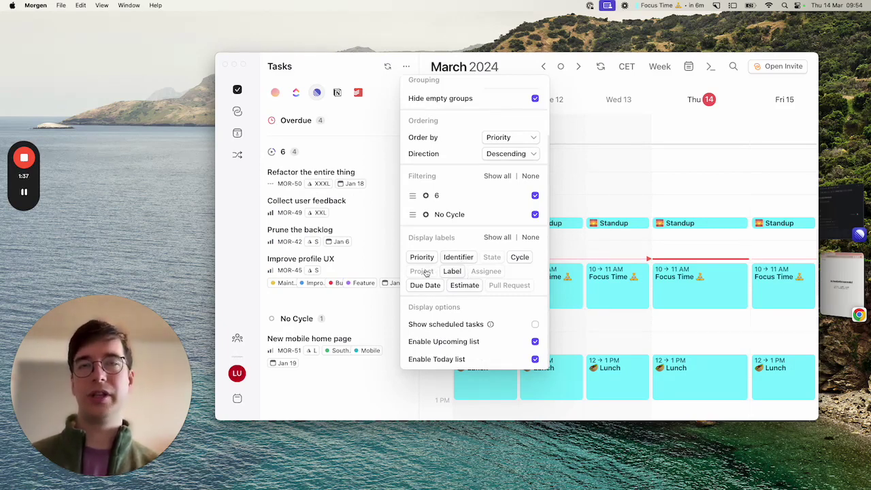
click(497, 257)
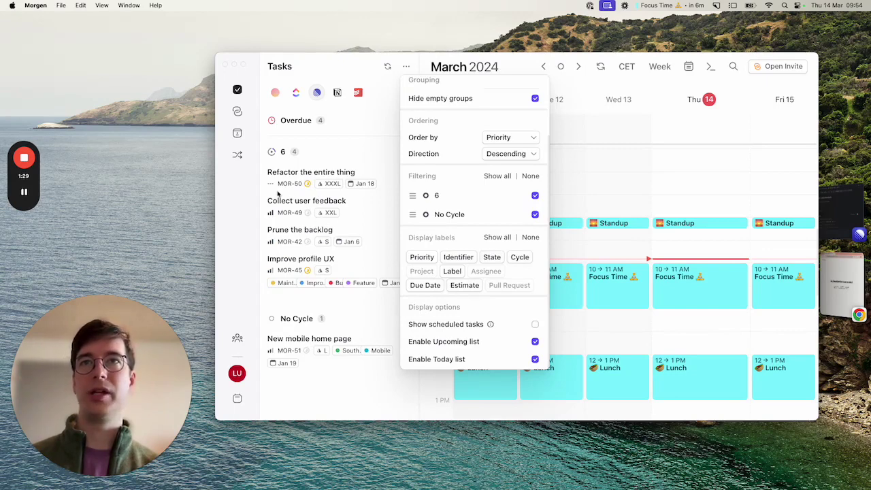
click(458, 258)
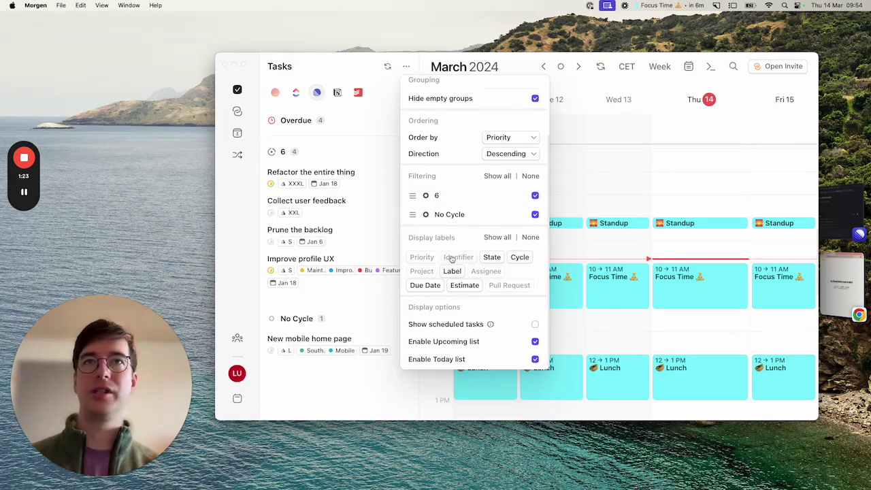
click(456, 257)
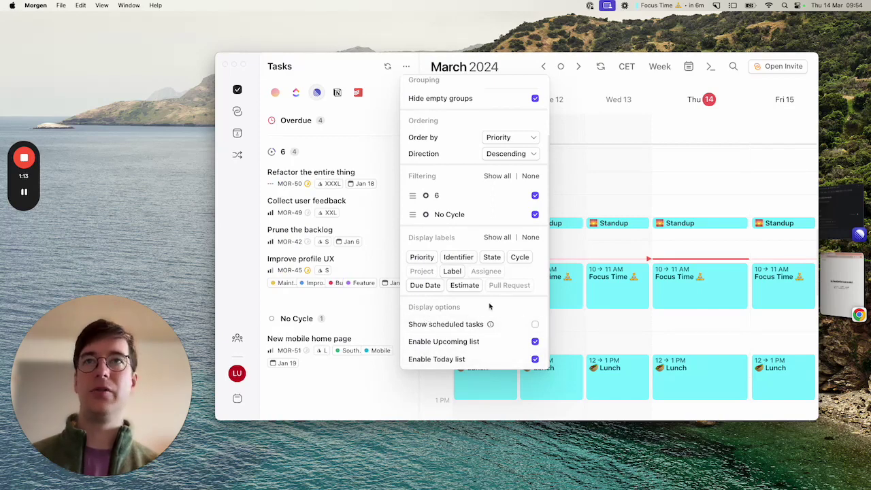
click(568, 119)
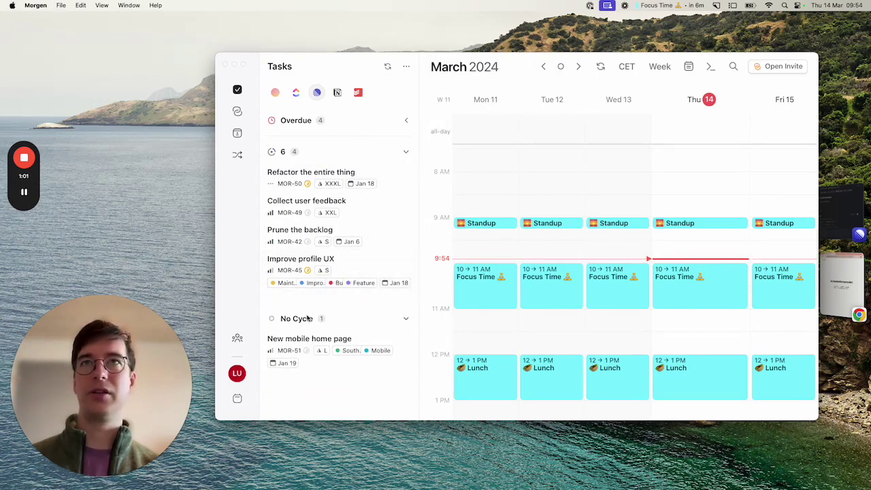
Schedule the New mobile home page task on Thursday 14 March, 11 AM to 12 PM.
mouse_move(348, 348)
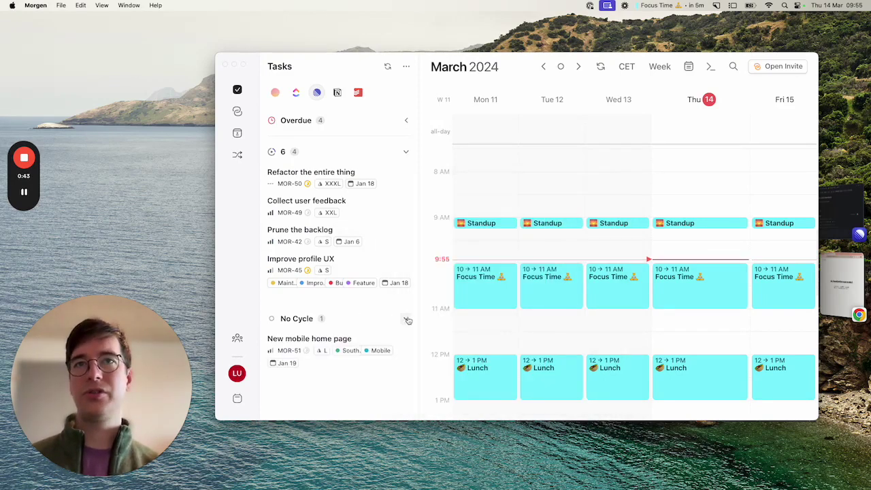
drag(290, 346, 710, 318)
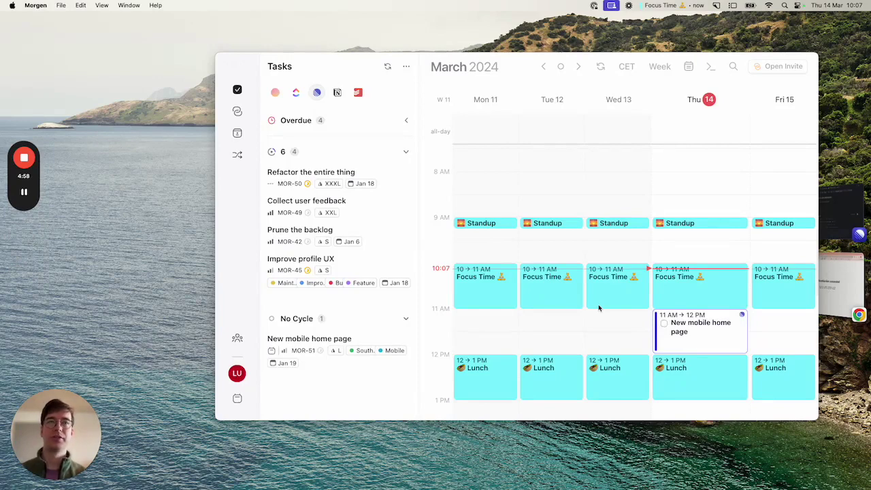
Check off the 11 AM New mobile home page block and copy it.
click(665, 325)
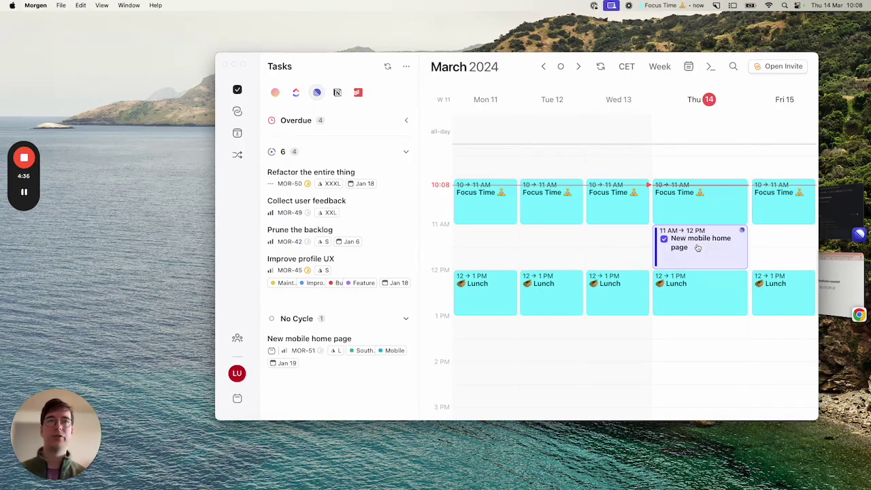
key(super+c)
scroll(689, 320, down, 2)
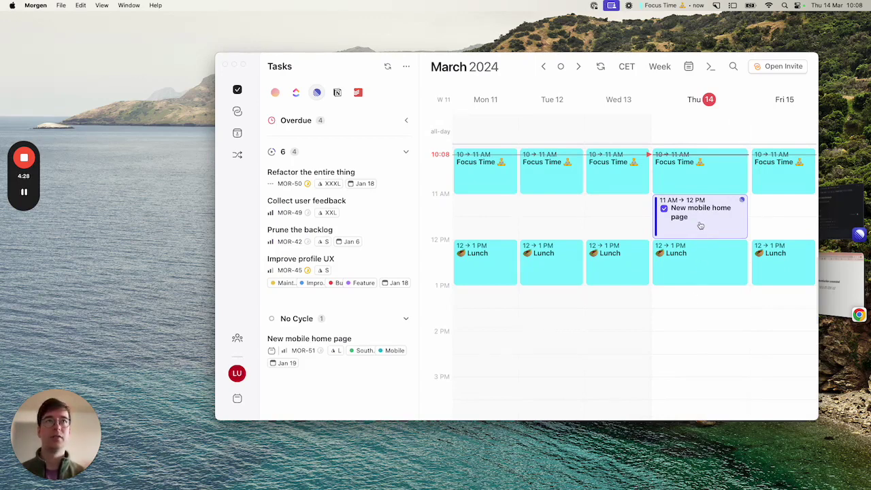
key(super+c)
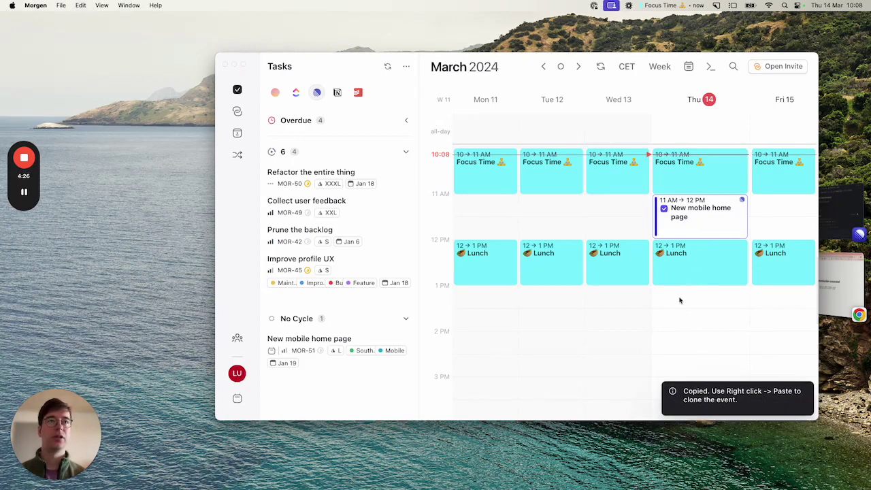
Paste a clone on Thursday afternoon, stretch it to 1–3 PM, and open its details.
right_click(674, 302)
click(688, 307)
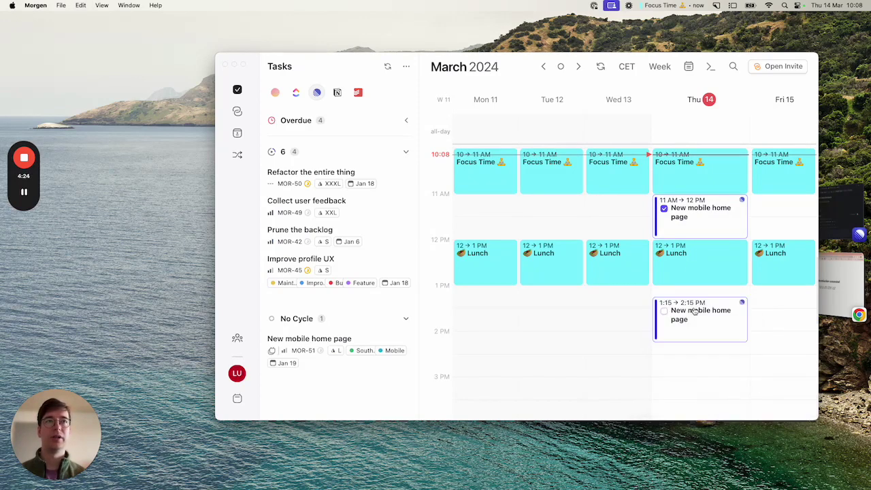
mouse_move(703, 319)
mouse_down()
mouse_move(703, 308)
mouse_move(697, 373)
mouse_up()
click(706, 324)
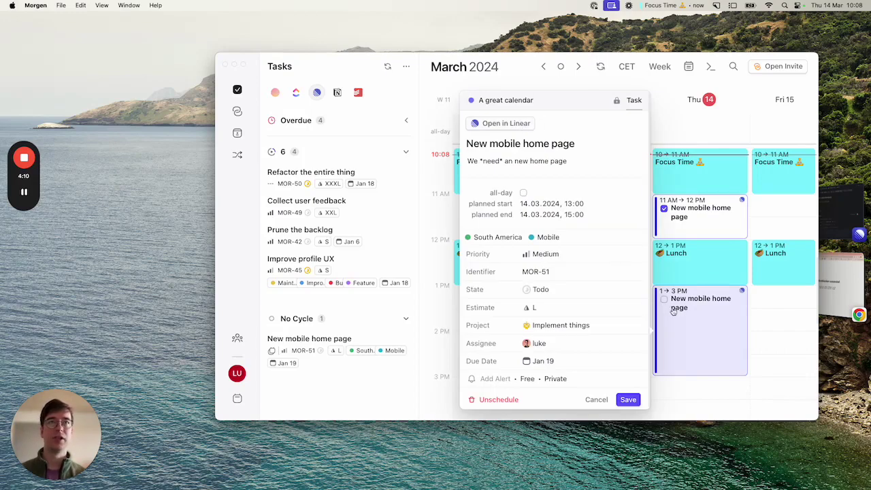
Open MOR-51 New mobile home page in Linear and change its status from Todo to Done.
click(507, 124)
click(356, 87)
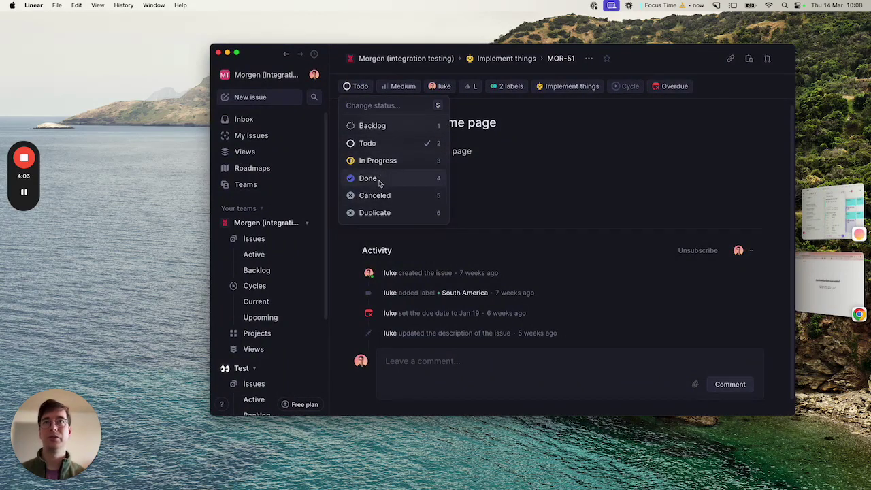
click(379, 179)
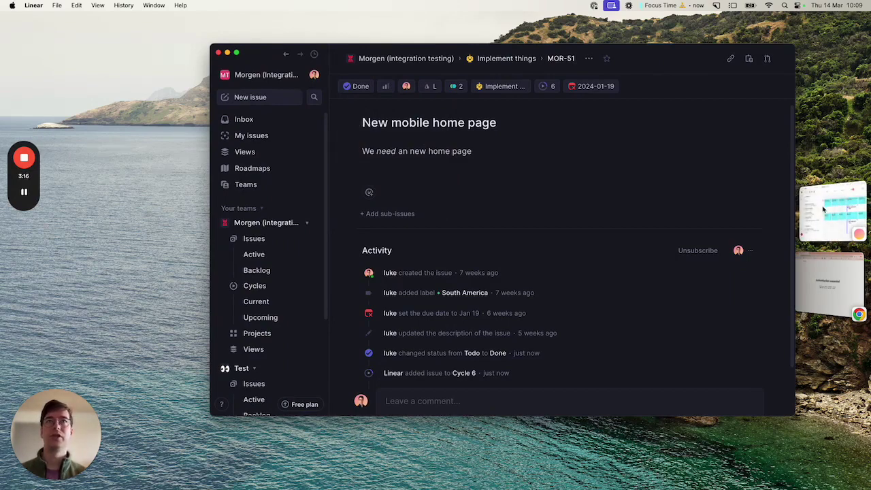
Return to Morgen so the Linear sync marks the Thursday 1–3 PM New mobile home page block completed.
key(super+Tab)
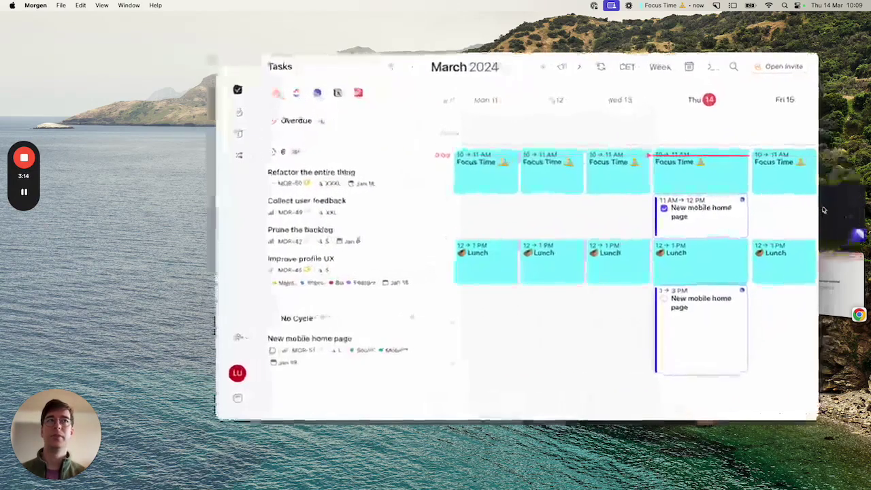